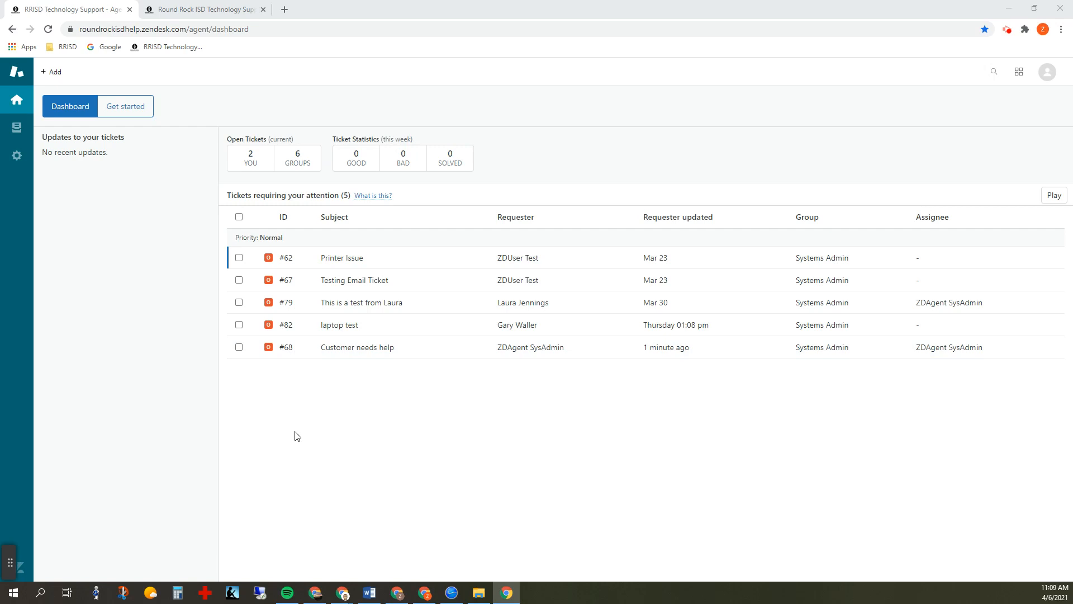
Review the Unassigned Tickets in My Groups, My Open Tickets and Desktop Management ticket views
mouse_move(353, 265)
left_click(17, 132)
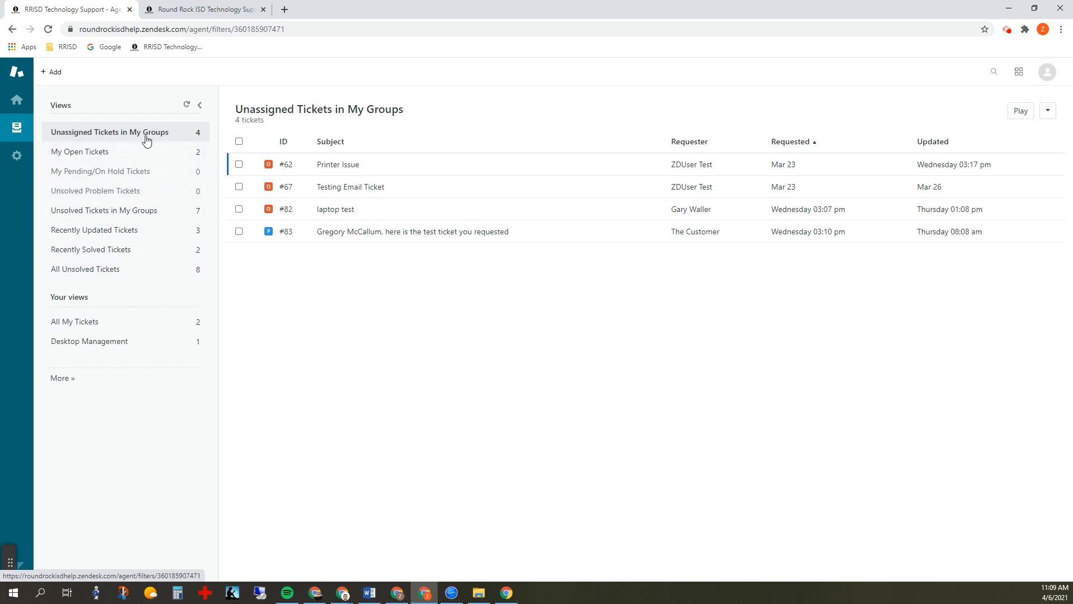
left_click(83, 160)
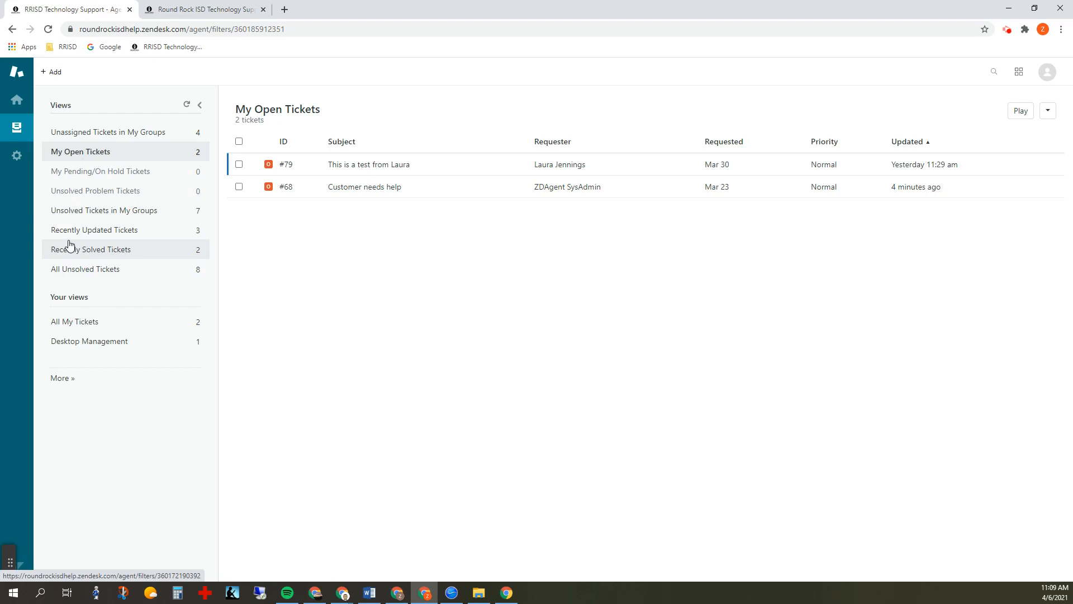
left_click(77, 342)
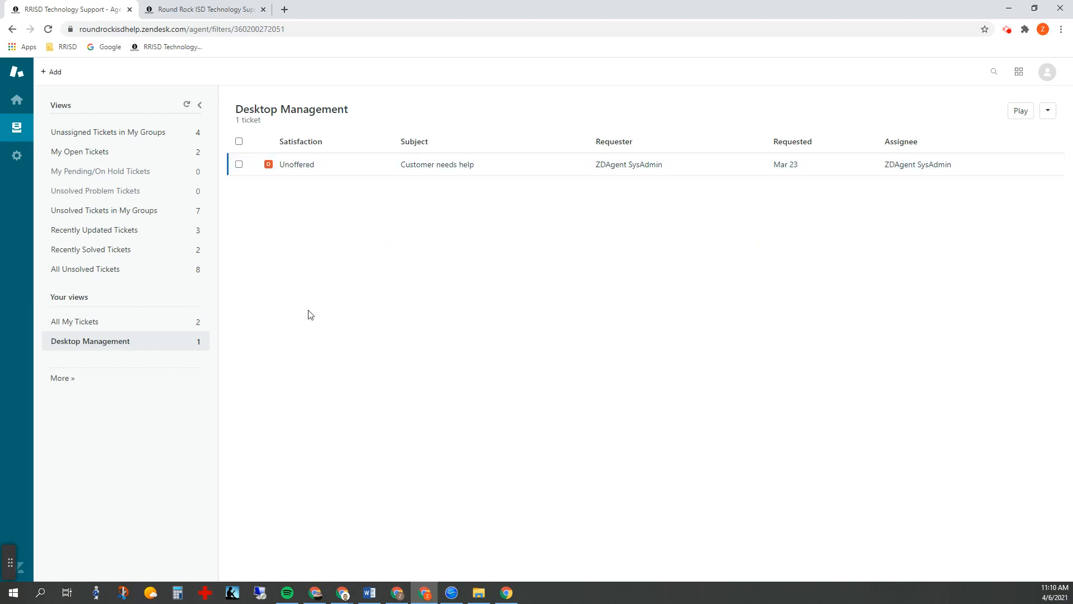
Preview the tickets in the My Open Tickets view and open the "Customer needs help" ticket
left_click(73, 151)
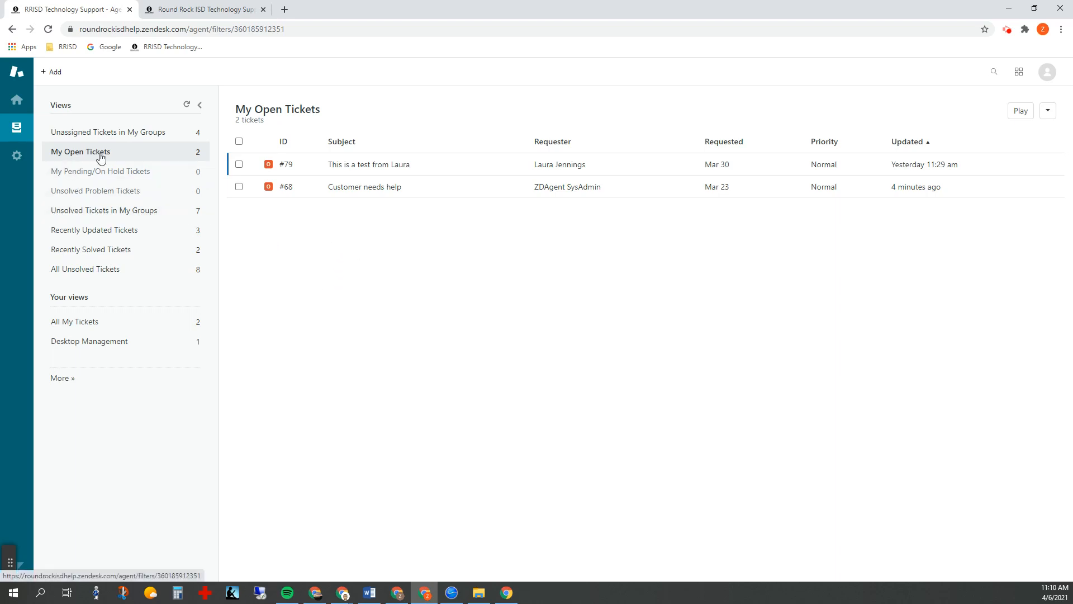
mouse_move(372, 170)
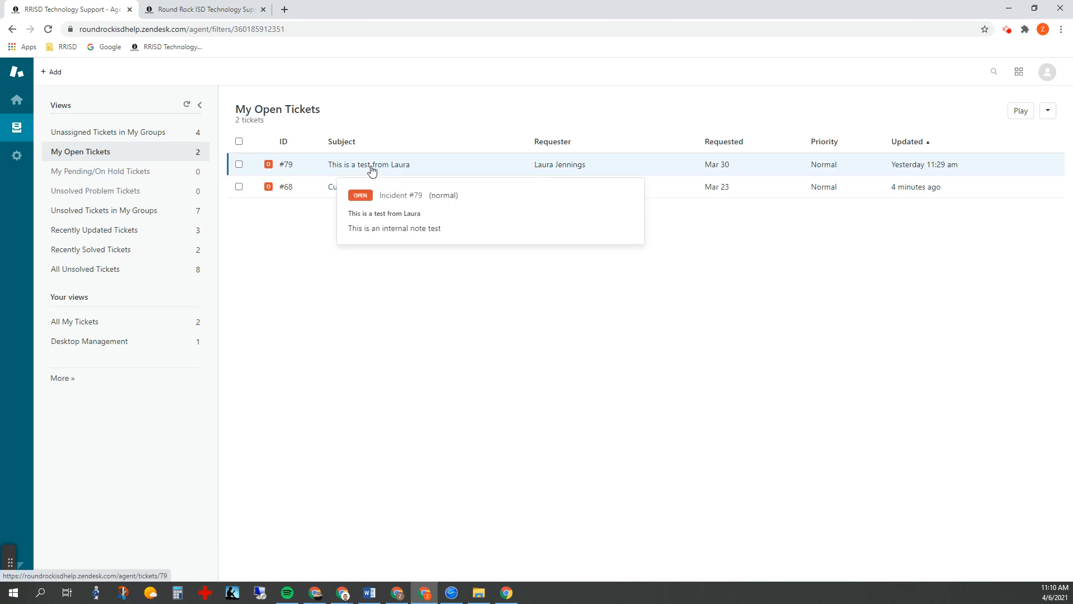
mouse_move(346, 192)
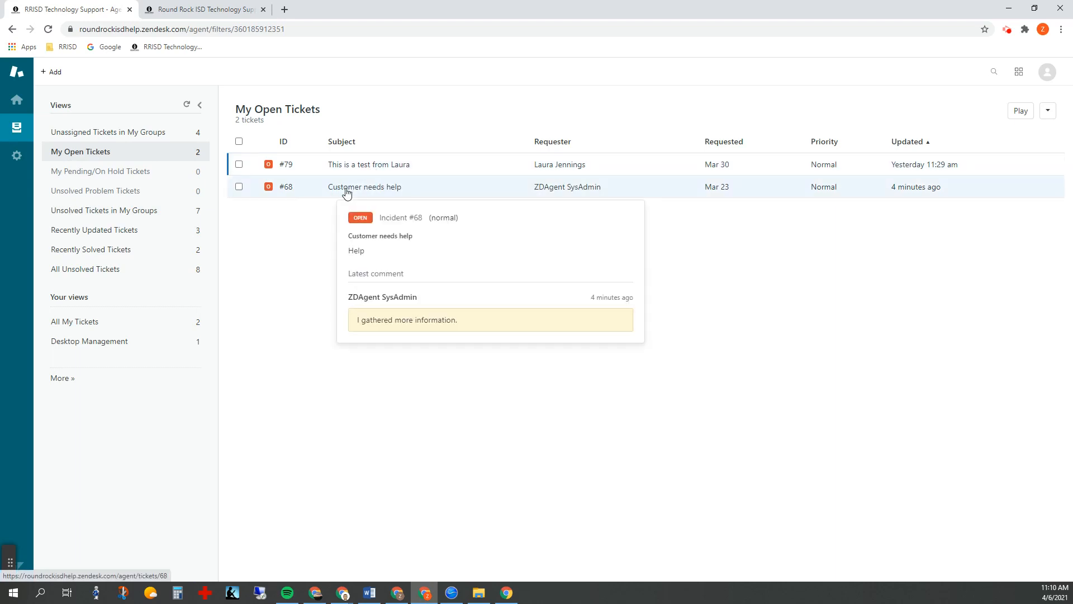
left_click(346, 192)
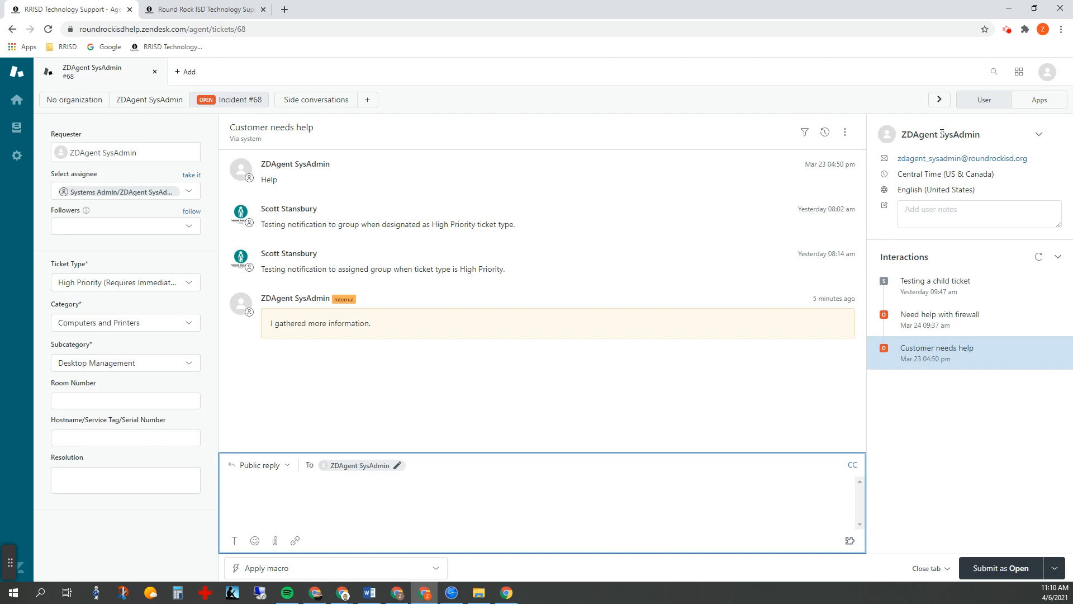
Hide and redisplay the requester's user details beside the ticket, and look at the user notes field
left_click(977, 101)
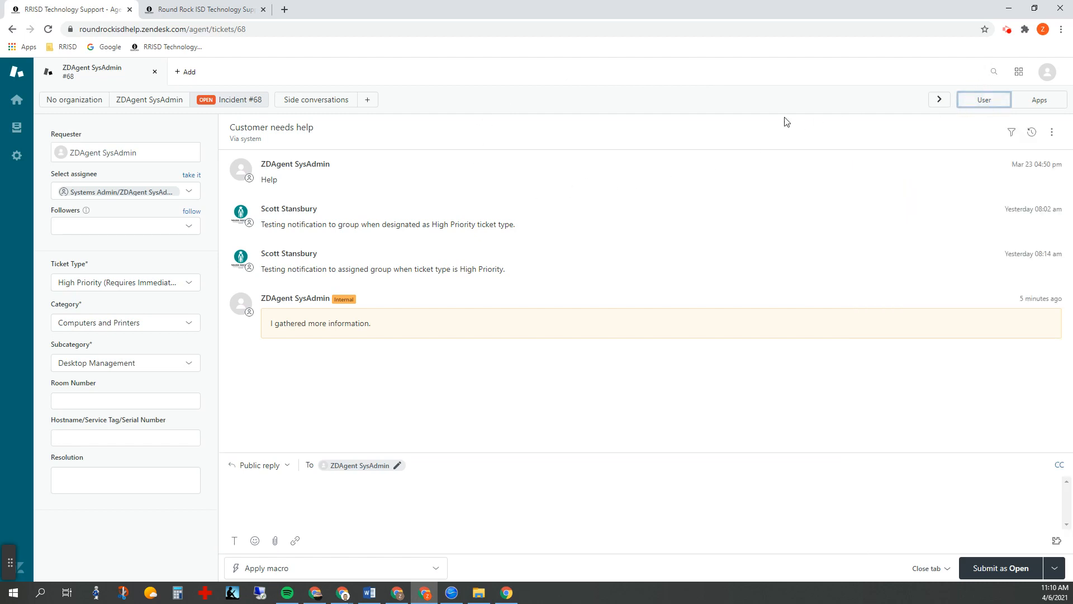
left_click(993, 106)
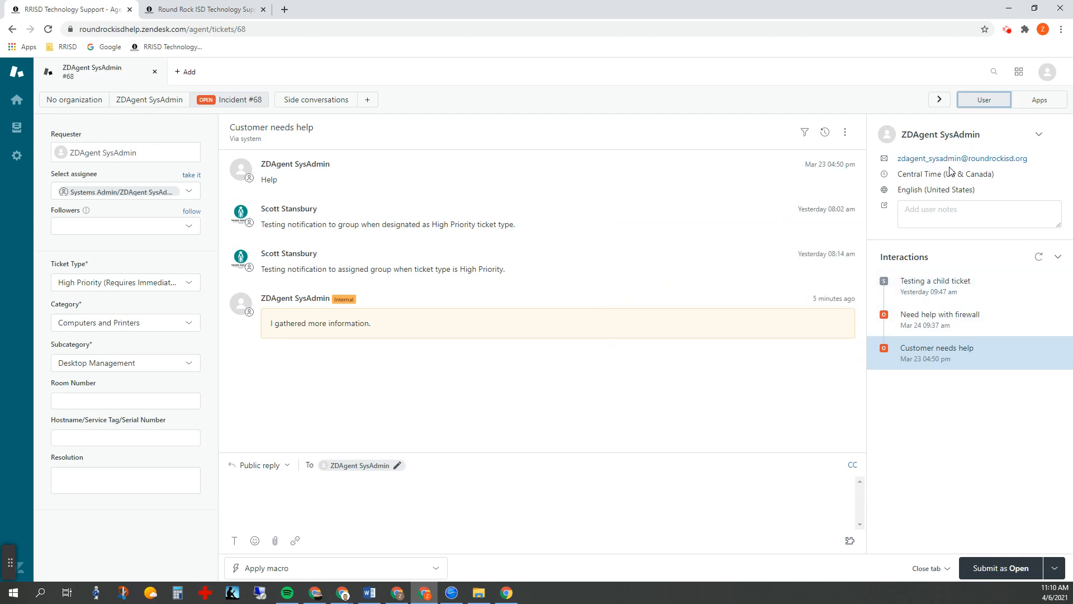
left_click(932, 218)
left_click(914, 204)
Send the requester the public reply "I need more information." and submit the ticket as Open
left_click(257, 480)
left_click(250, 488)
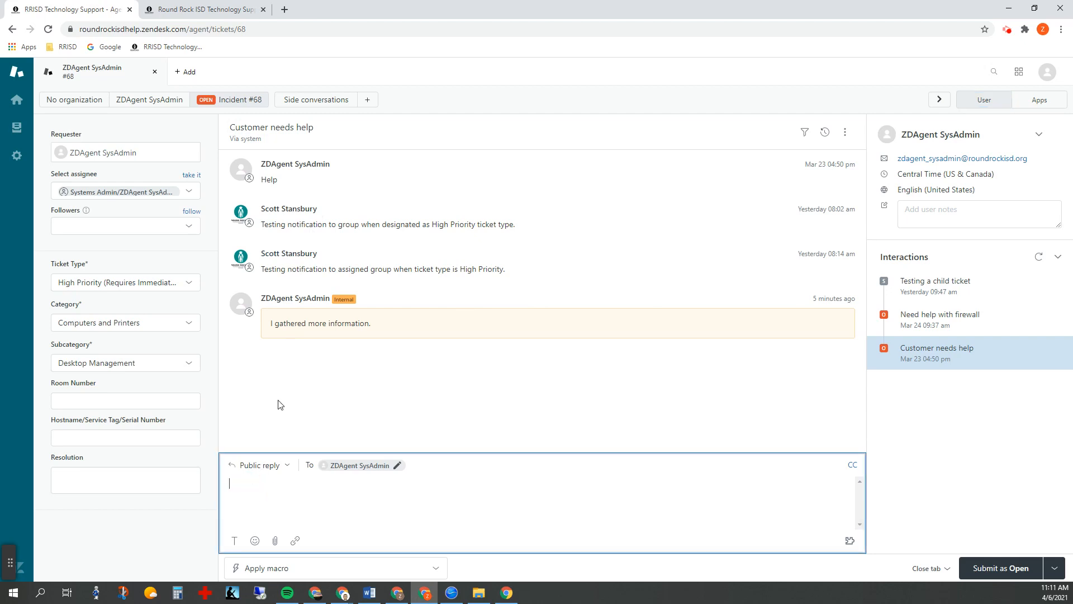
type("I need more information.")
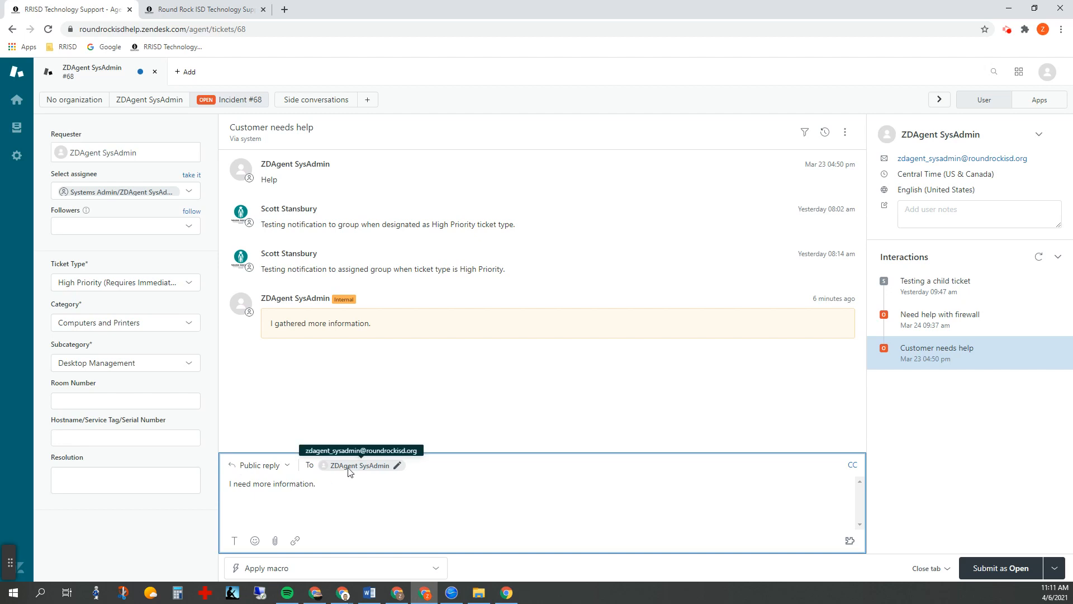
left_click(991, 569)
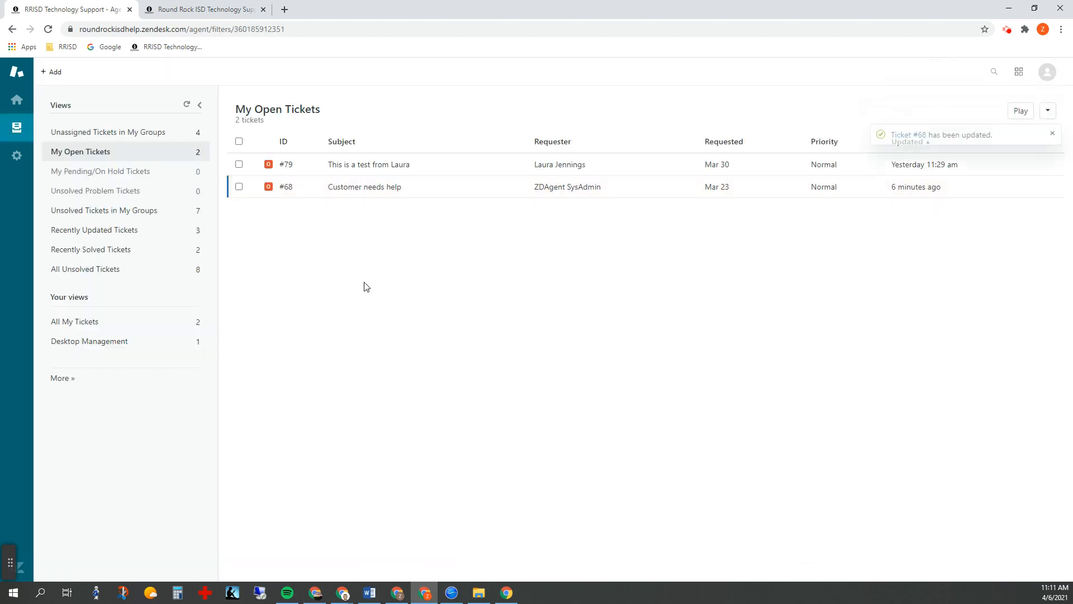
Reopen the "Customer needs help" ticket and set its after-submit behaviour to Stay on ticket
left_click(341, 186)
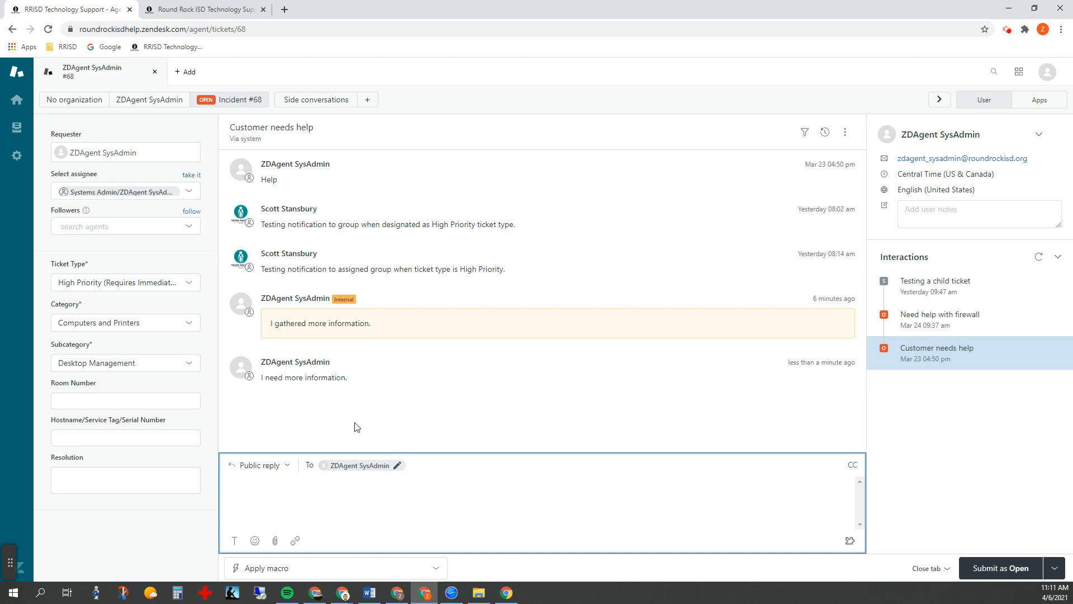
left_click(942, 570)
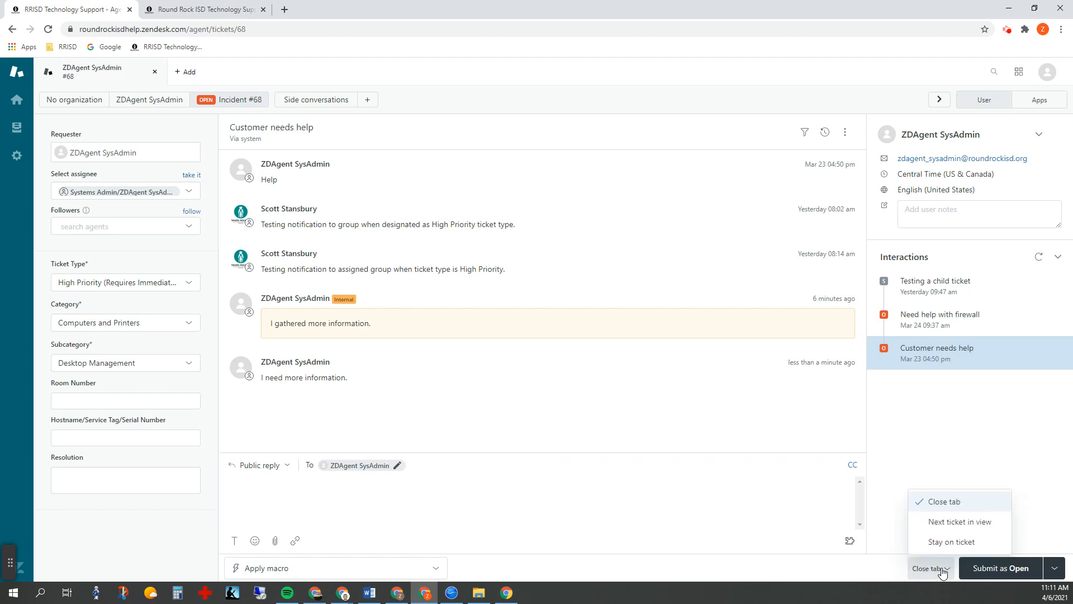
left_click(935, 542)
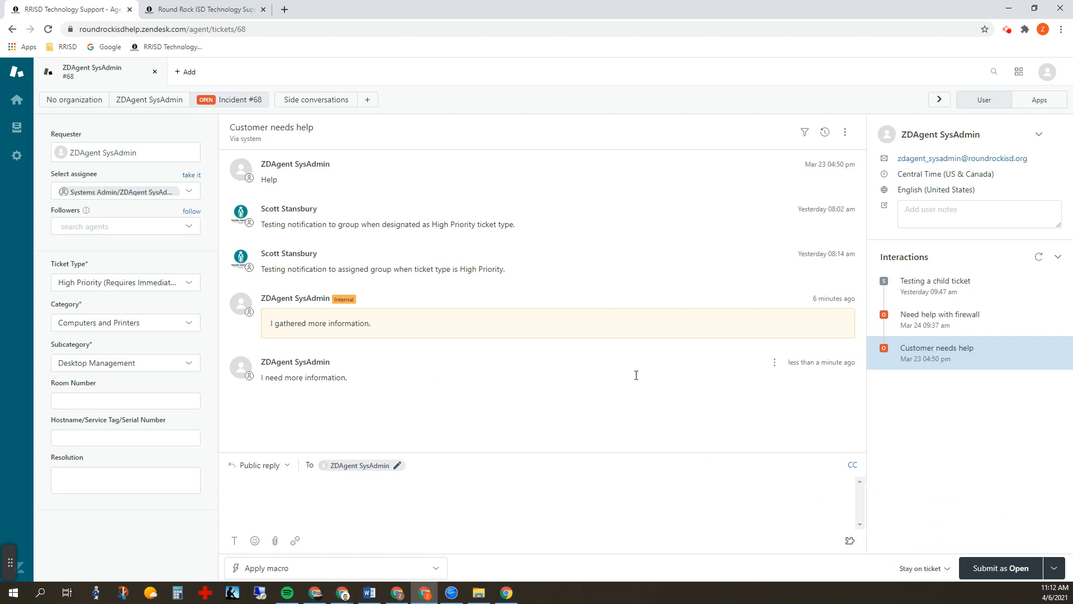
Add another public reply reading "I need more information." and submit it with the Open status
left_click(351, 479)
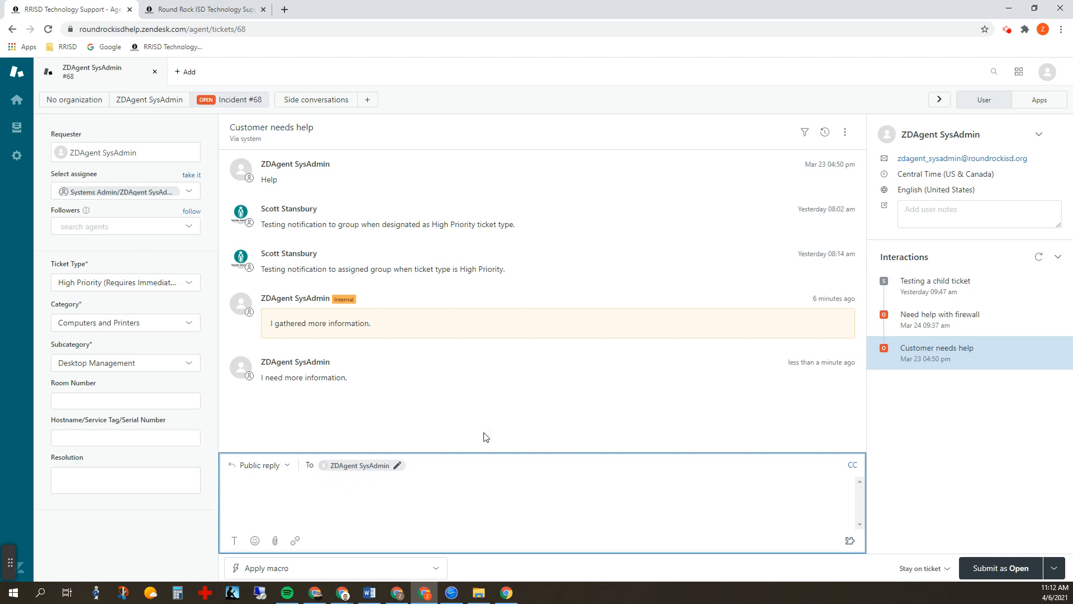
type("I need more information.")
left_click(984, 568)
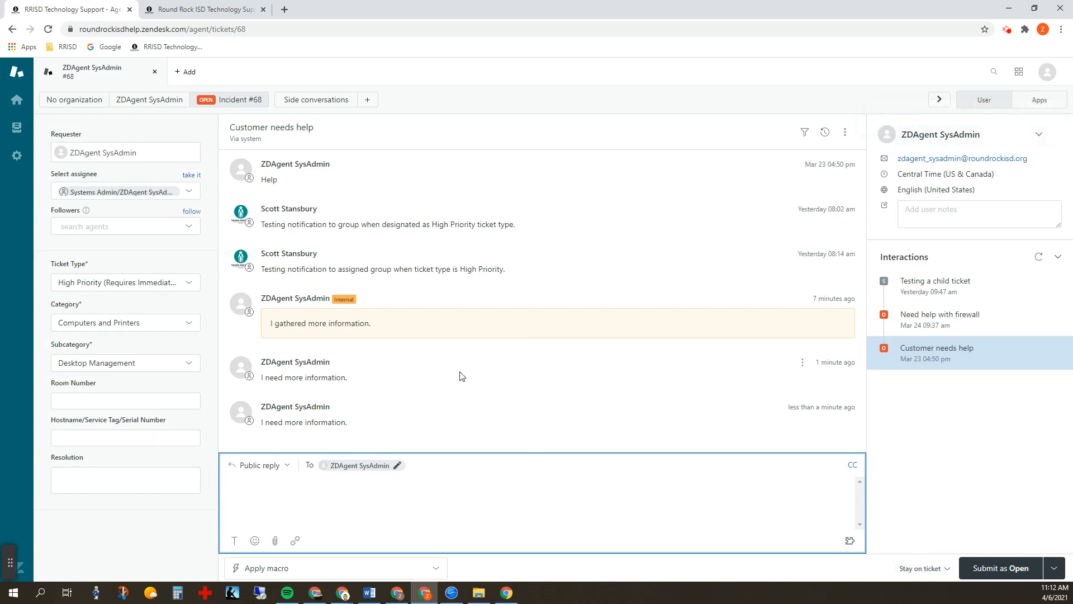
Add the internal note "I have an internal note." to the ticket and submit it as Open
left_click(285, 466)
left_click(266, 441)
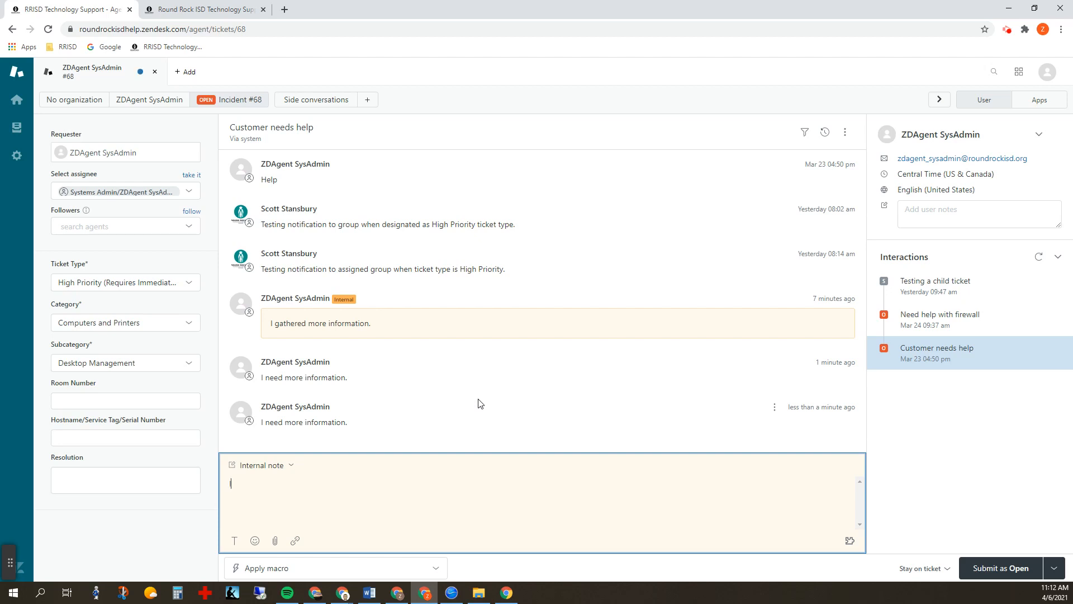
type("ve an internal note.")
left_click(994, 566)
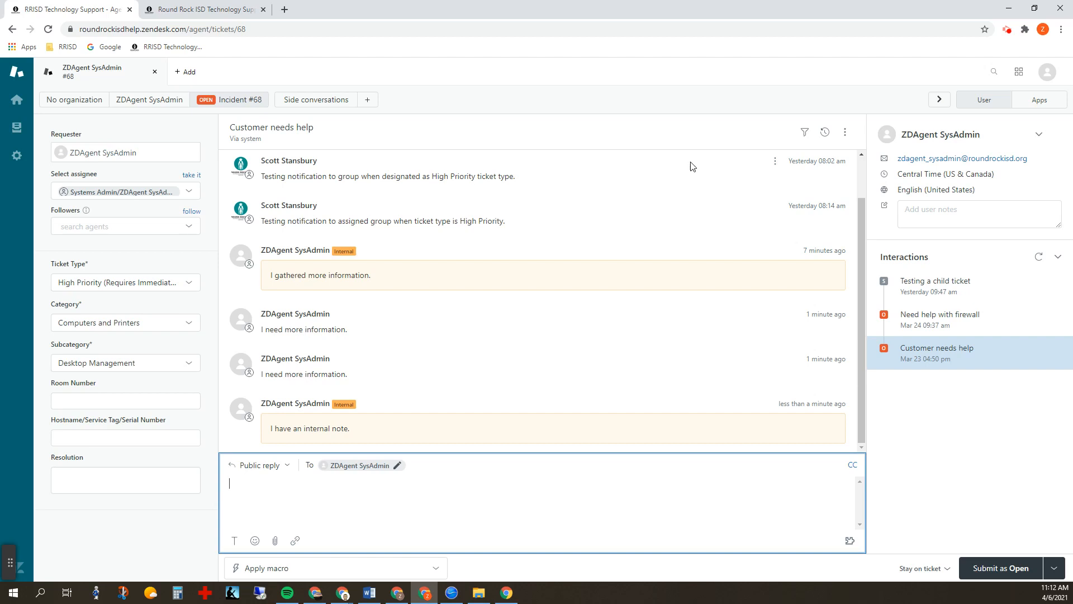
Examine the ticket's events history for field changes and email notifications, comparing it with the conversation view
left_click(827, 136)
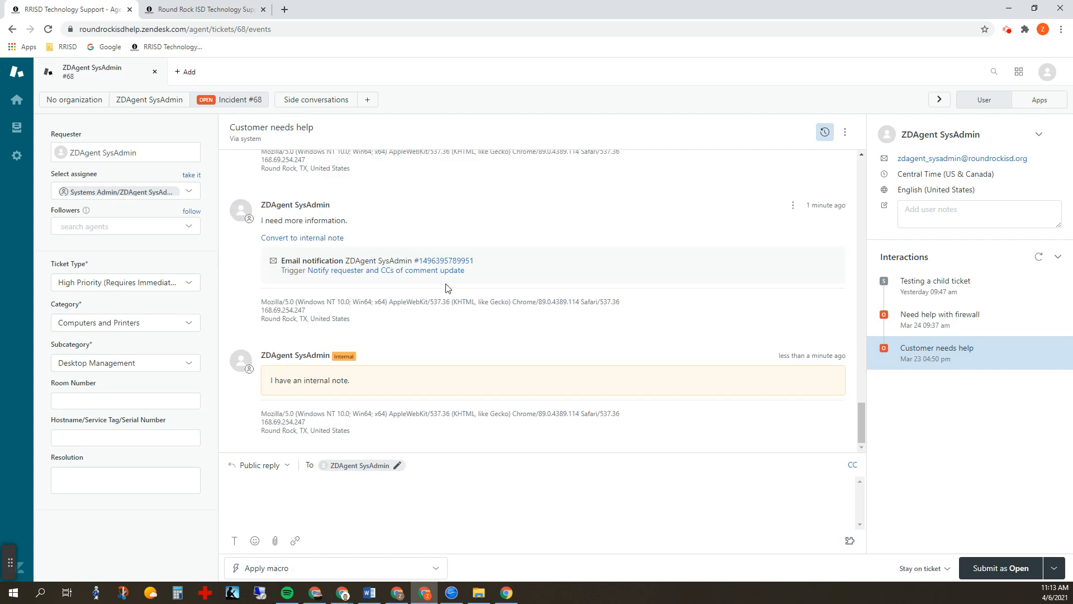
scroll(453, 285, "up", 3)
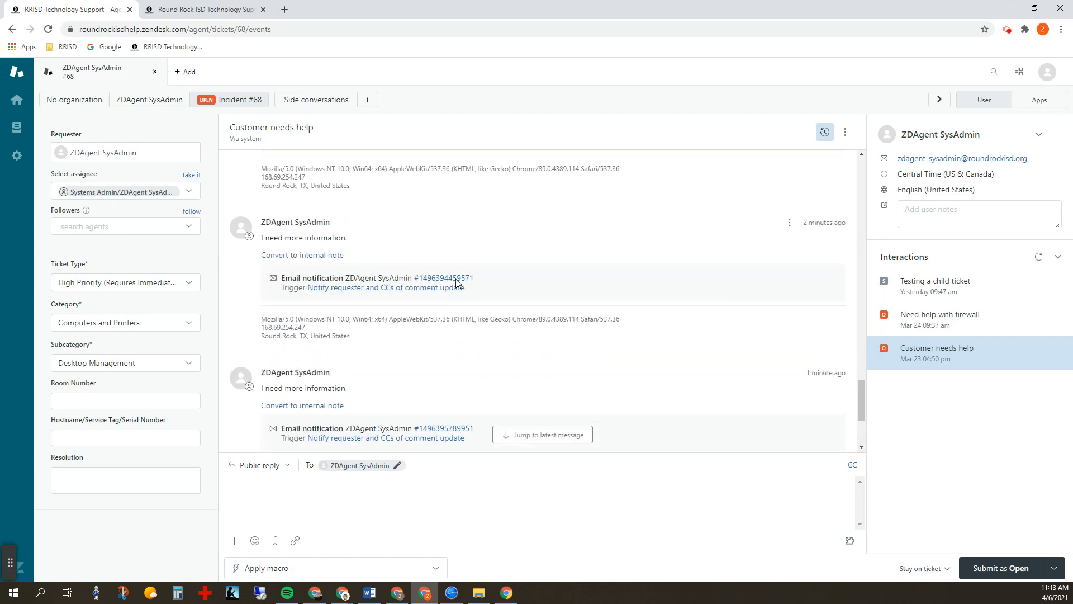
scroll(457, 281, "up", 6)
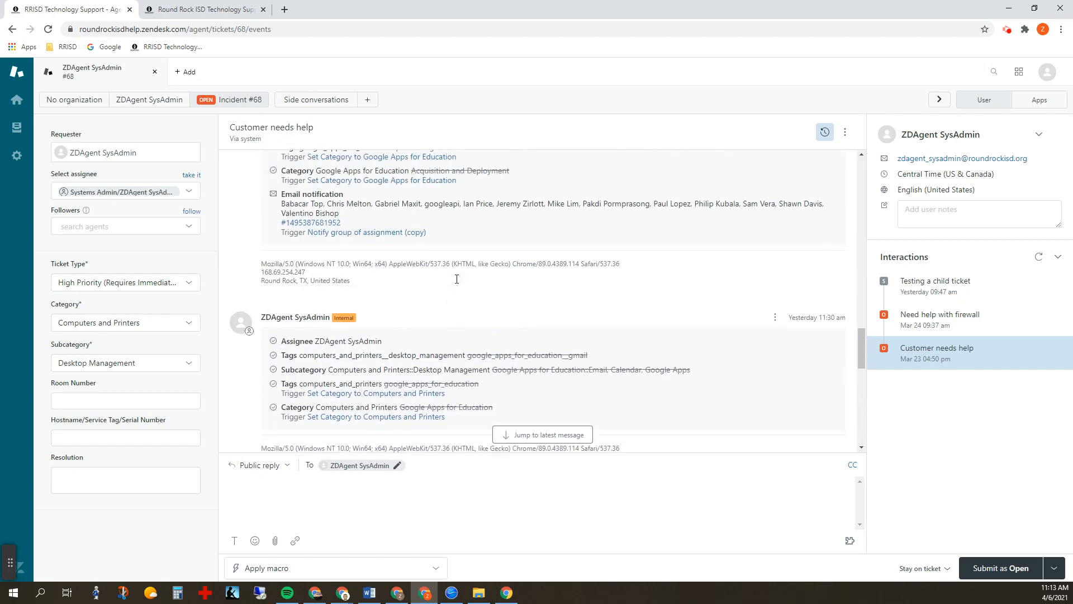
scroll(456, 279, "down", 8)
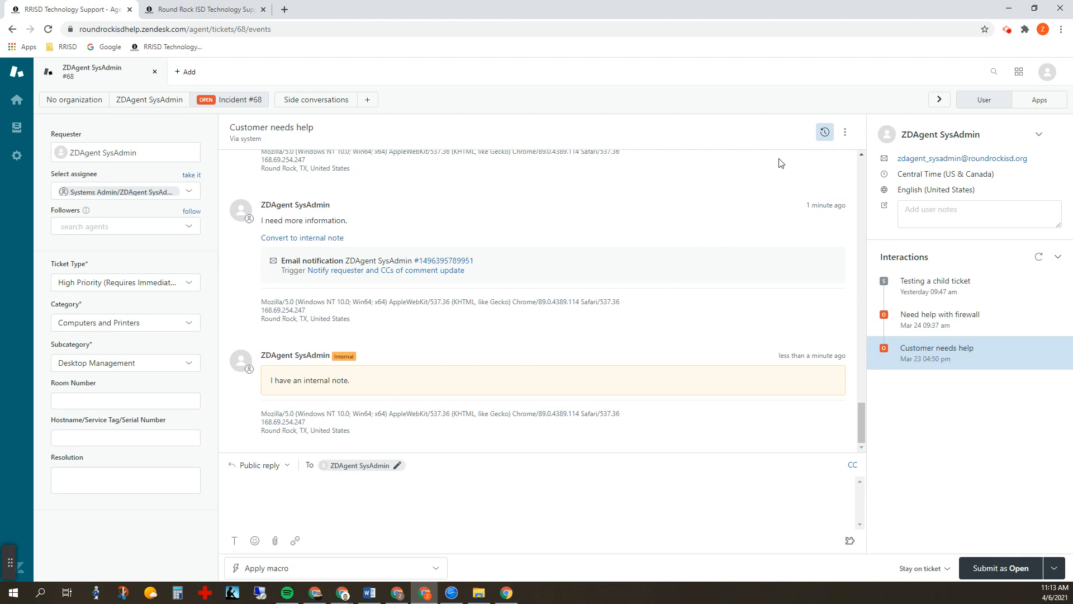
left_click(824, 134)
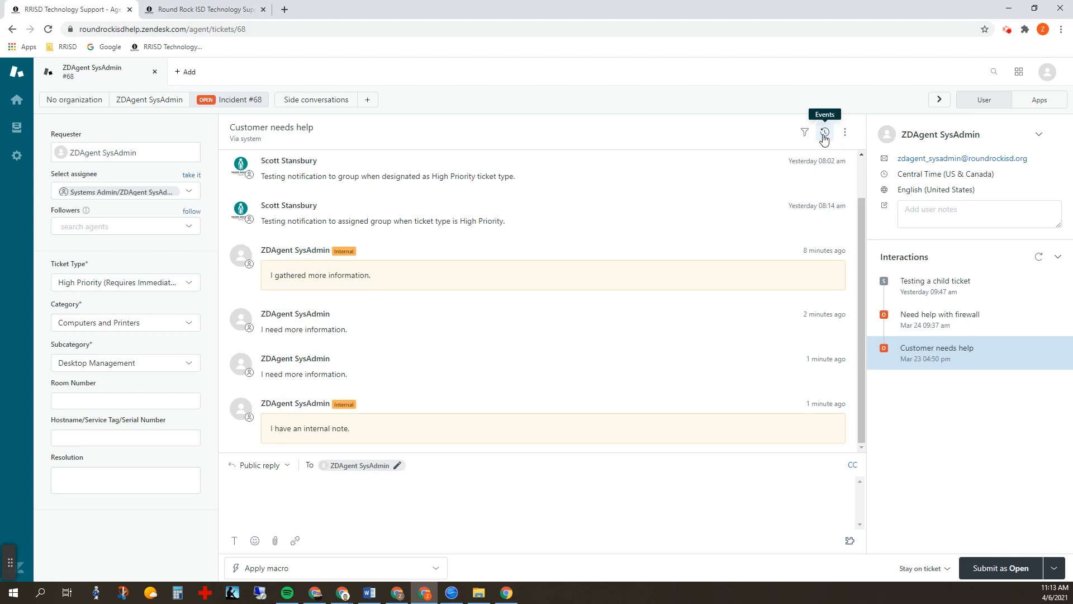
left_click(823, 134)
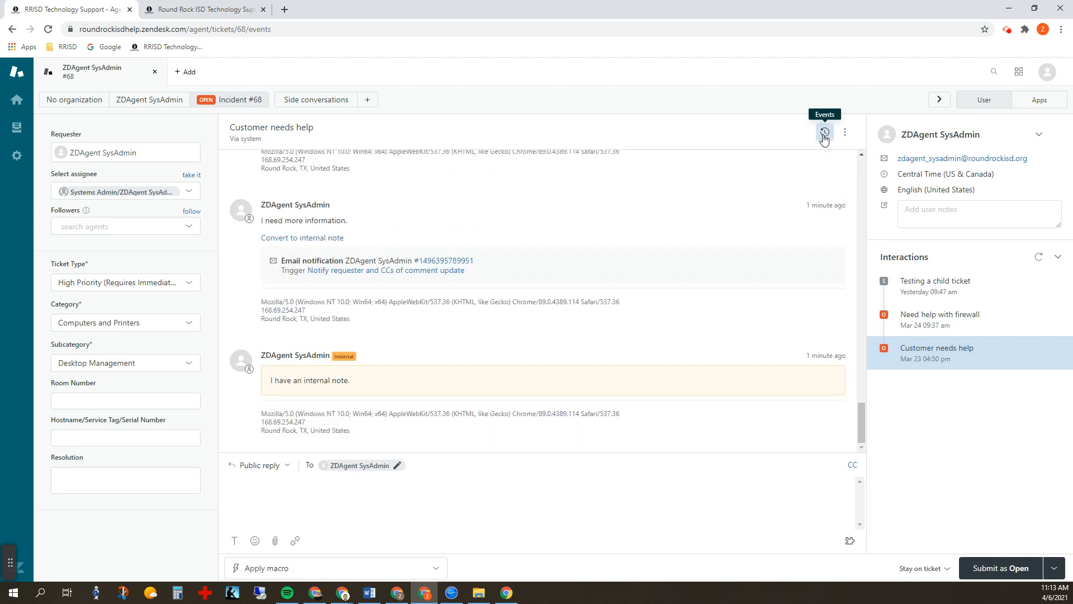
left_click(823, 135)
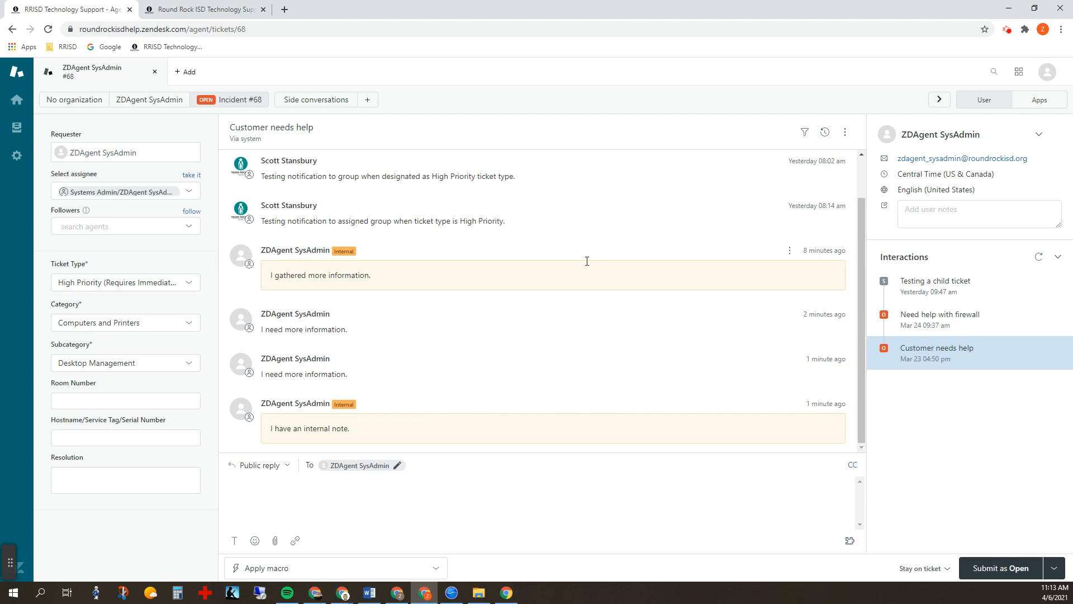
left_click(823, 134)
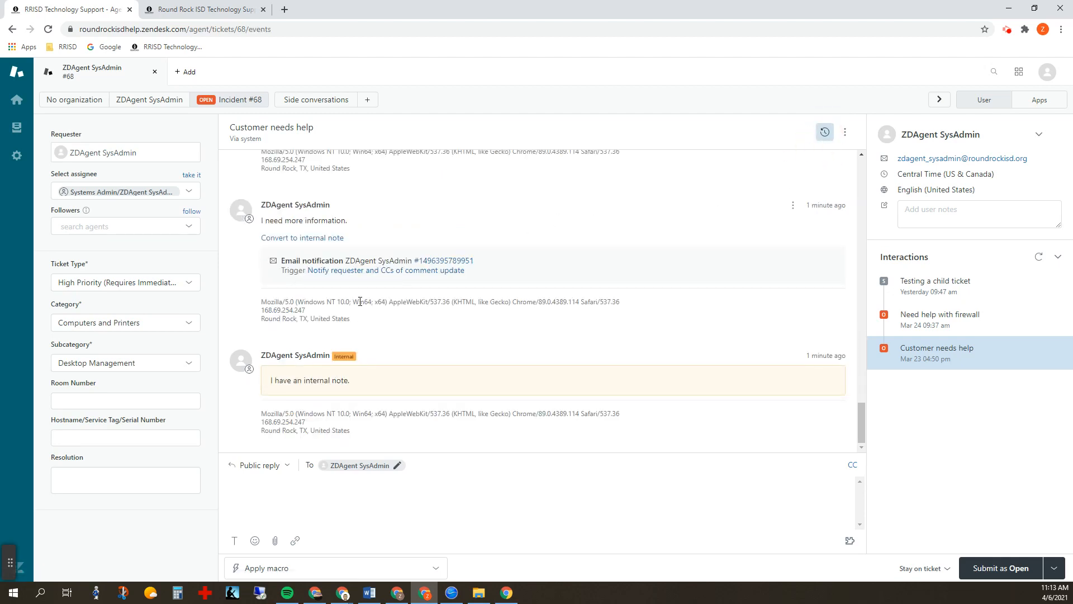
scroll(360, 302, "up", 2)
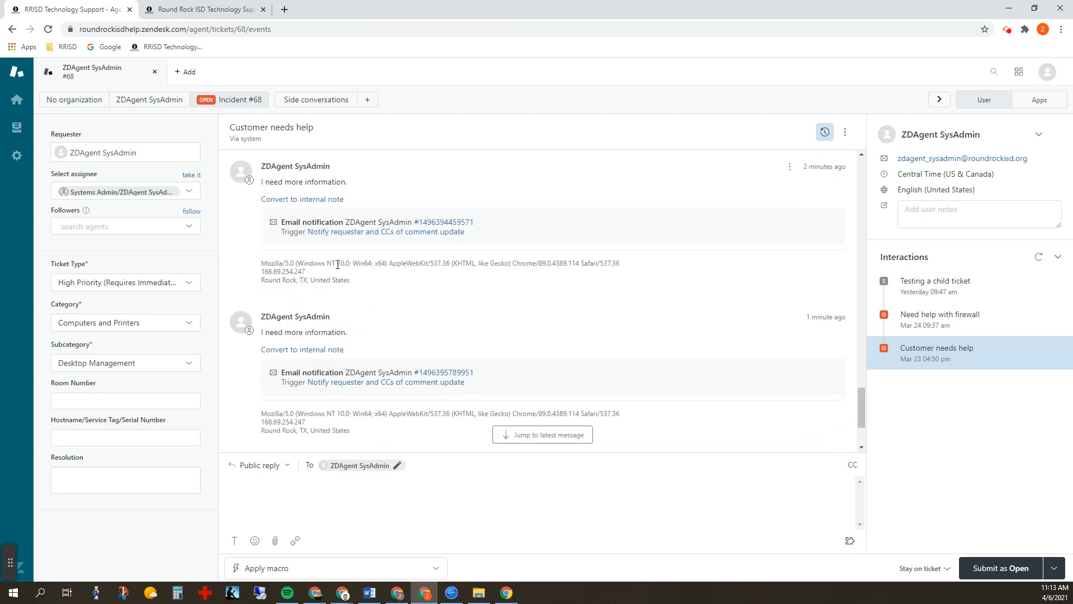
left_click(826, 134)
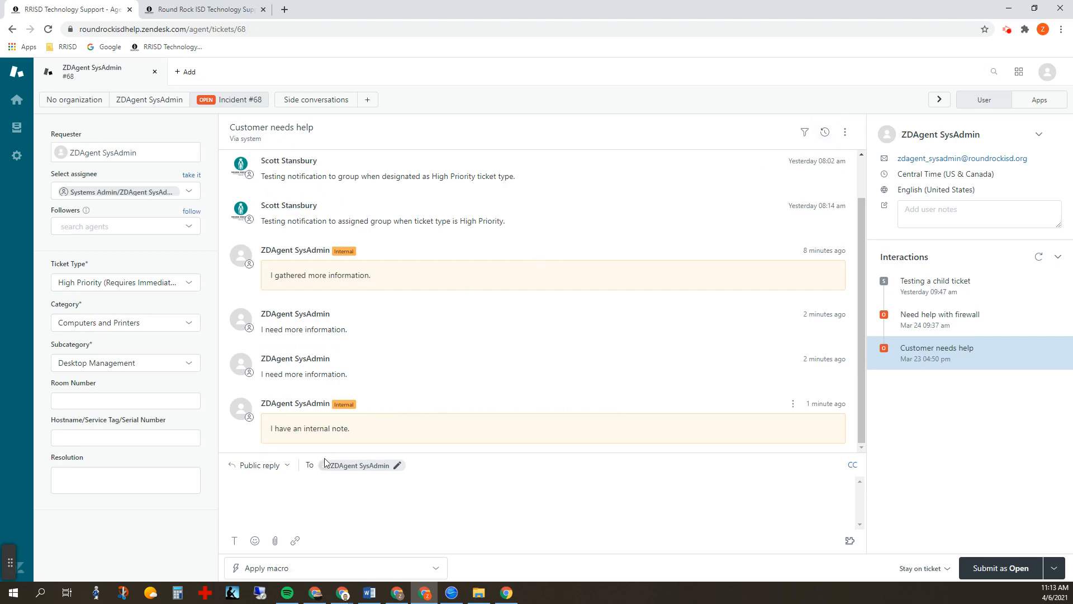
Write the public reply "I need more information." and submit the ticket as Pending
left_click(1054, 568)
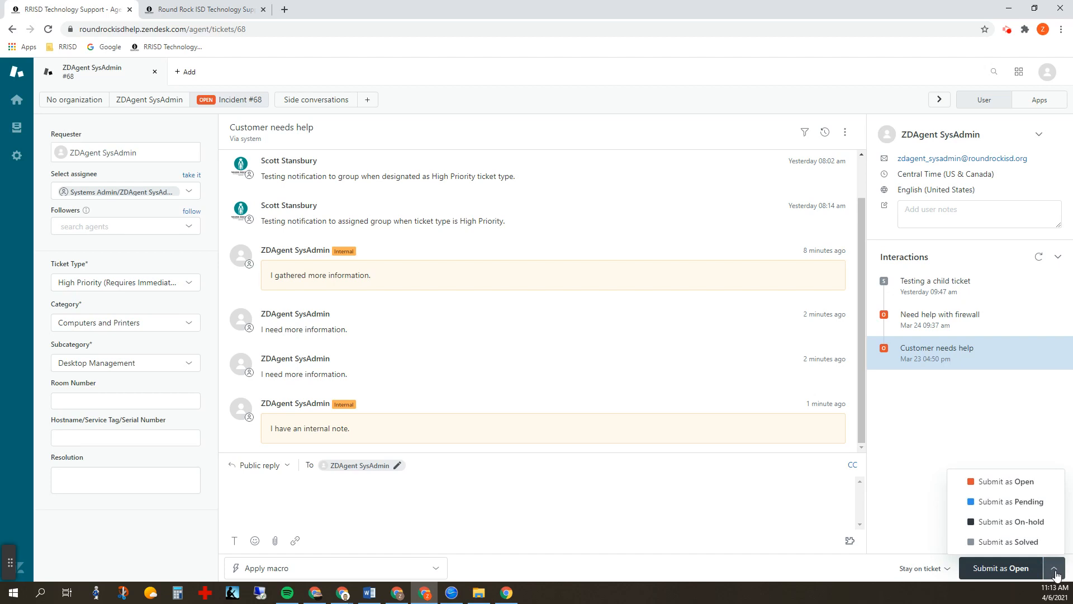
left_click(421, 384)
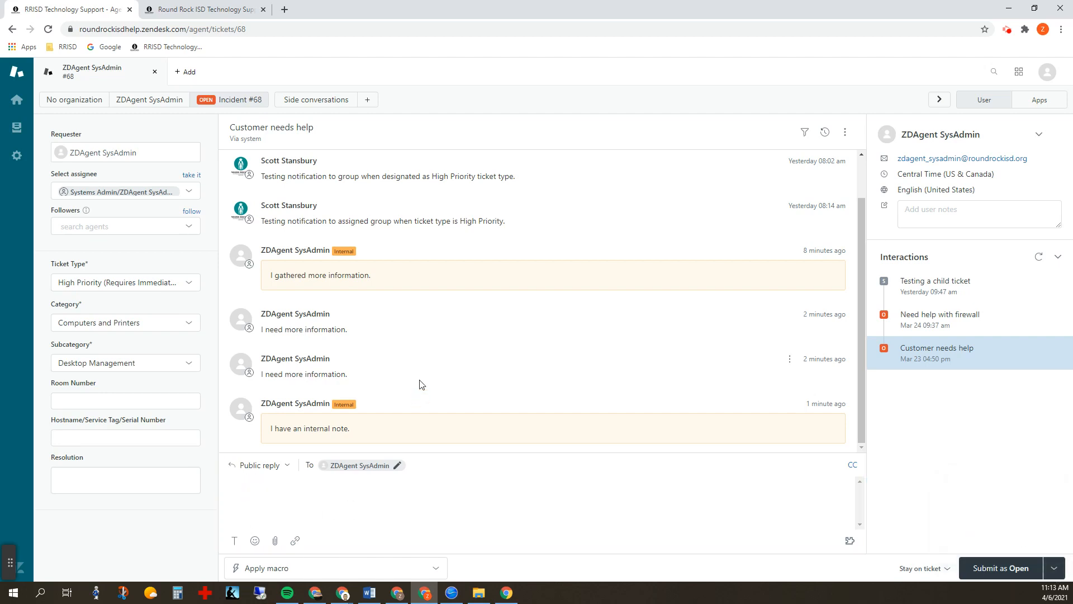
left_click(225, 496)
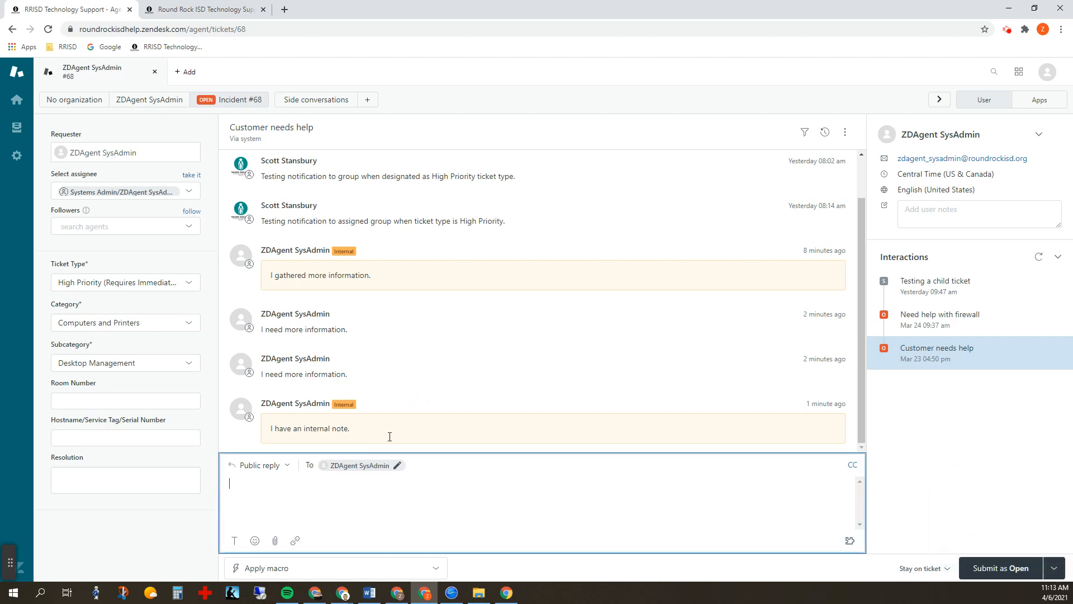
type("I need more information.")
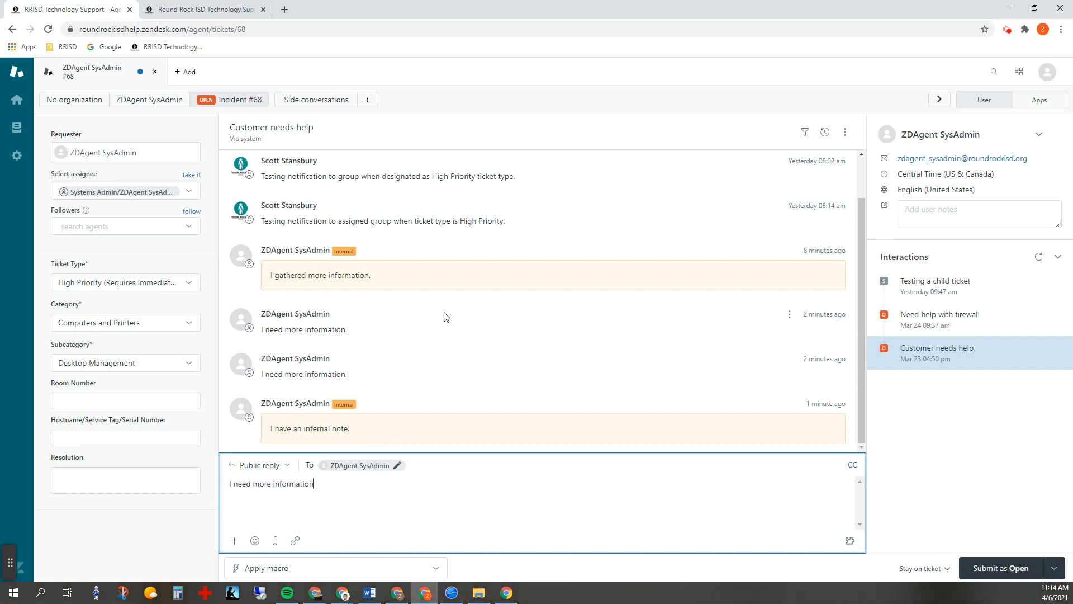
left_click(1055, 568)
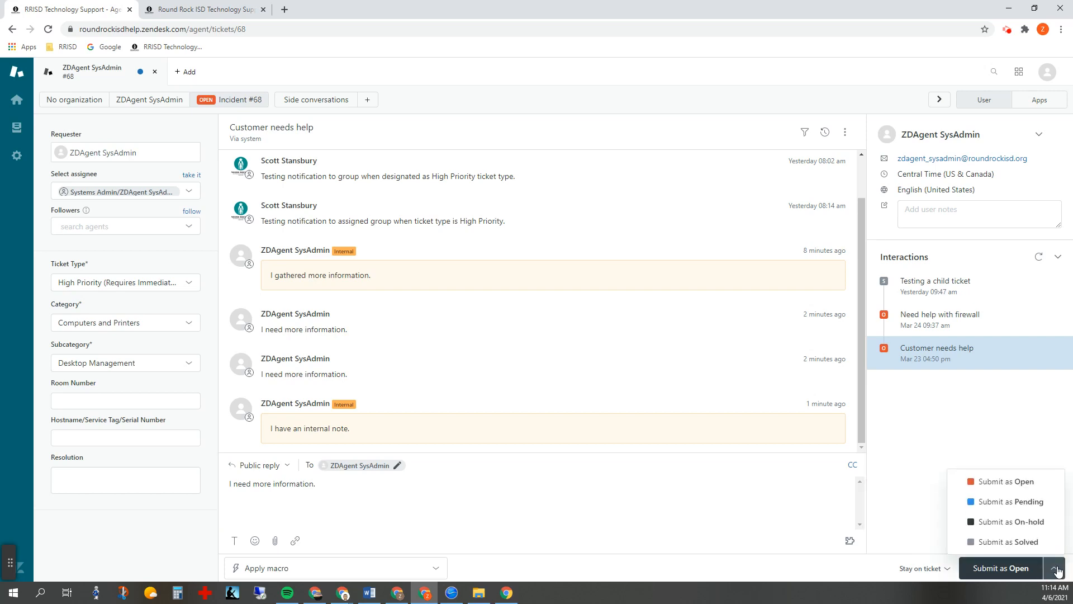
left_click(1000, 502)
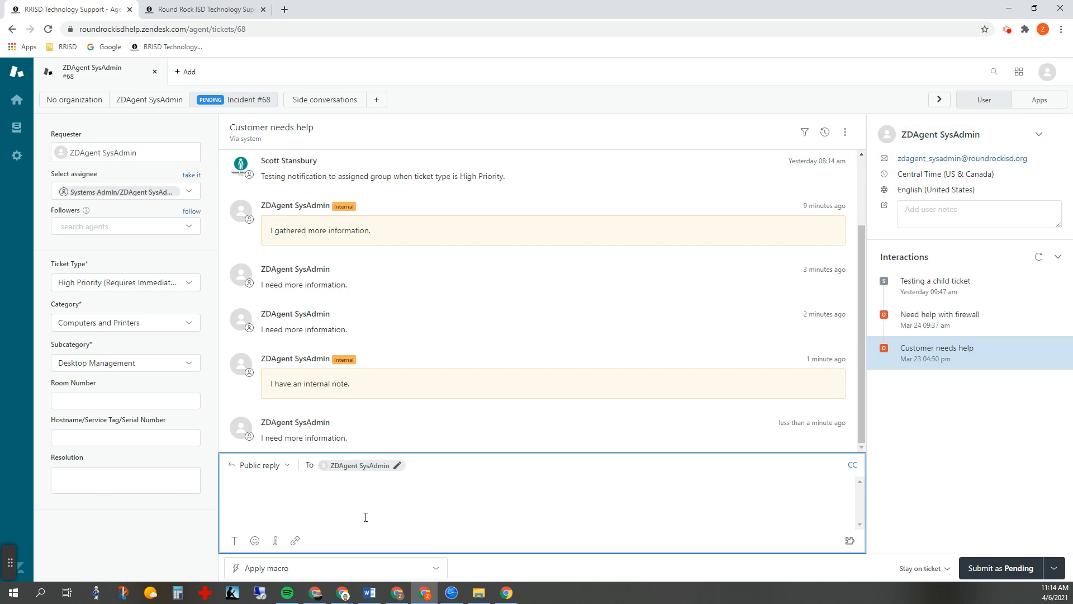
Change the pending ticket's status back to Open by submitting it without a new comment
left_click(1054, 568)
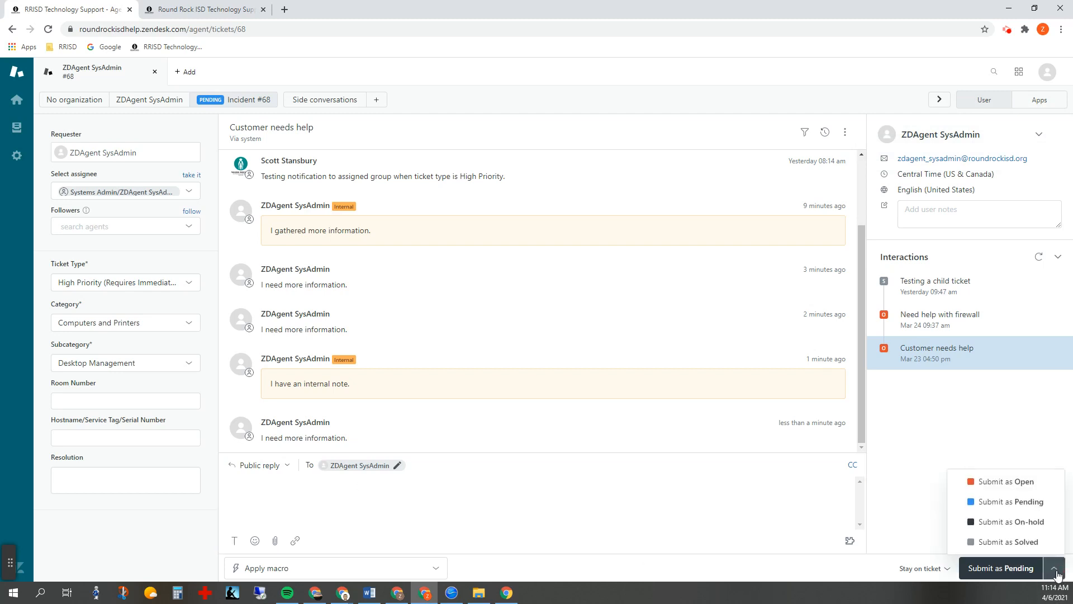
left_click(1006, 481)
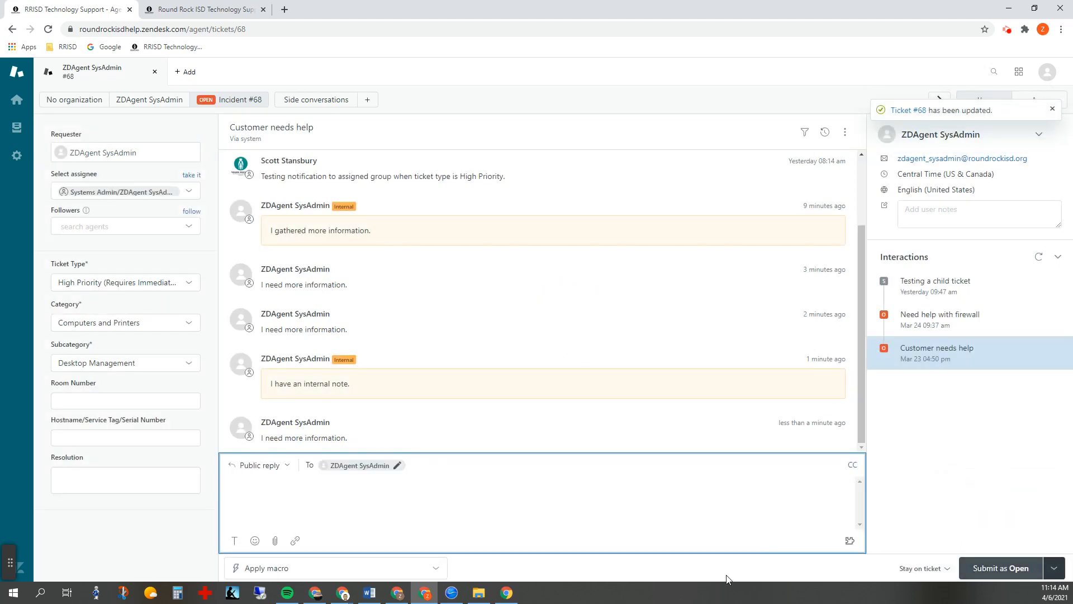
Submit the ticket as Solved without a new comment and close it to return to the My Open Tickets view
left_click(245, 483)
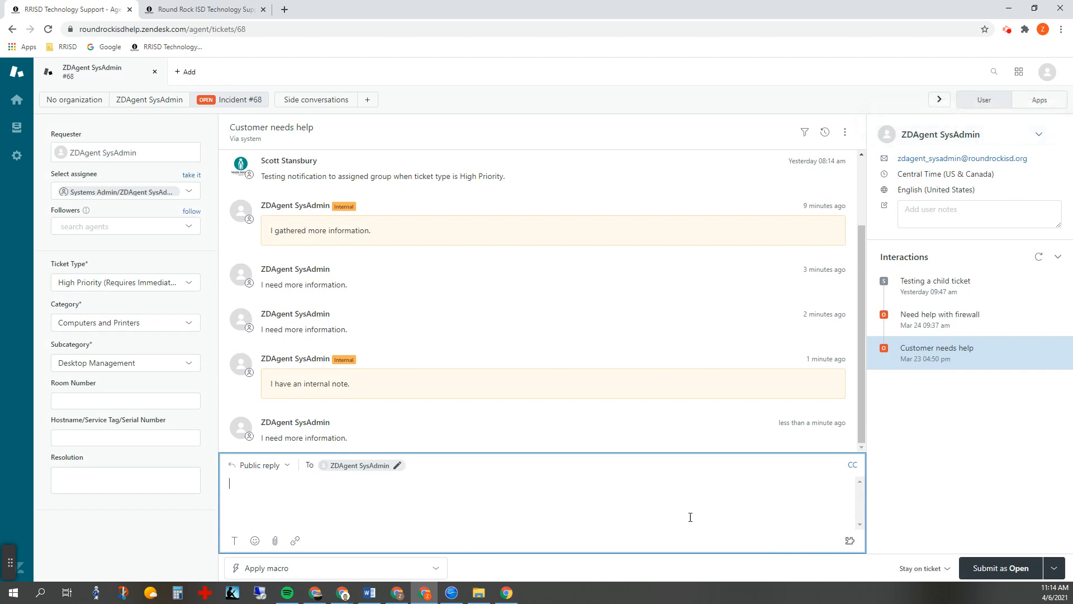
left_click(1052, 568)
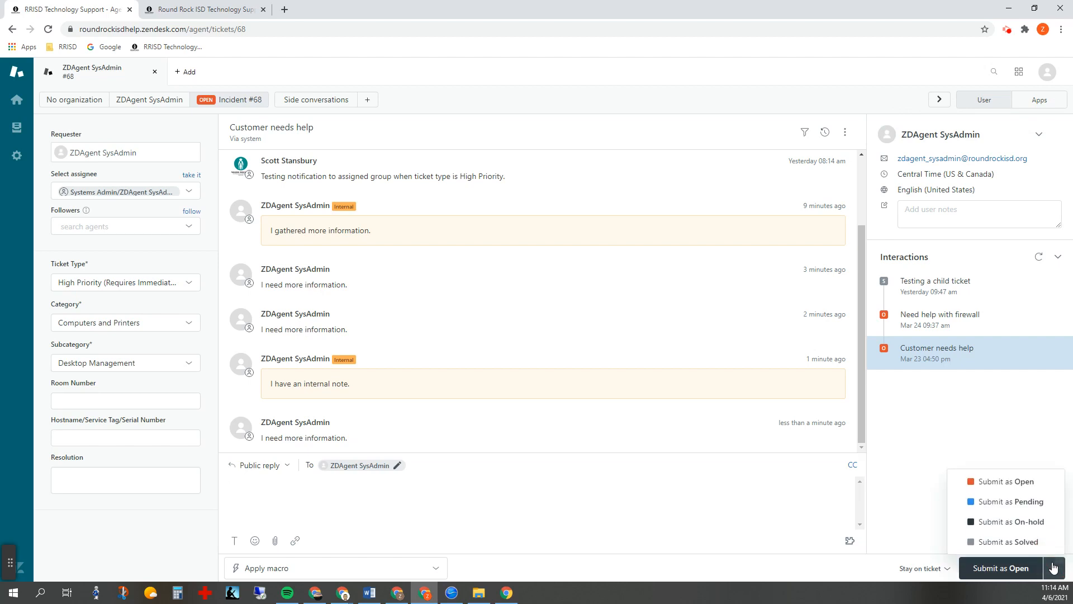
left_click(1004, 542)
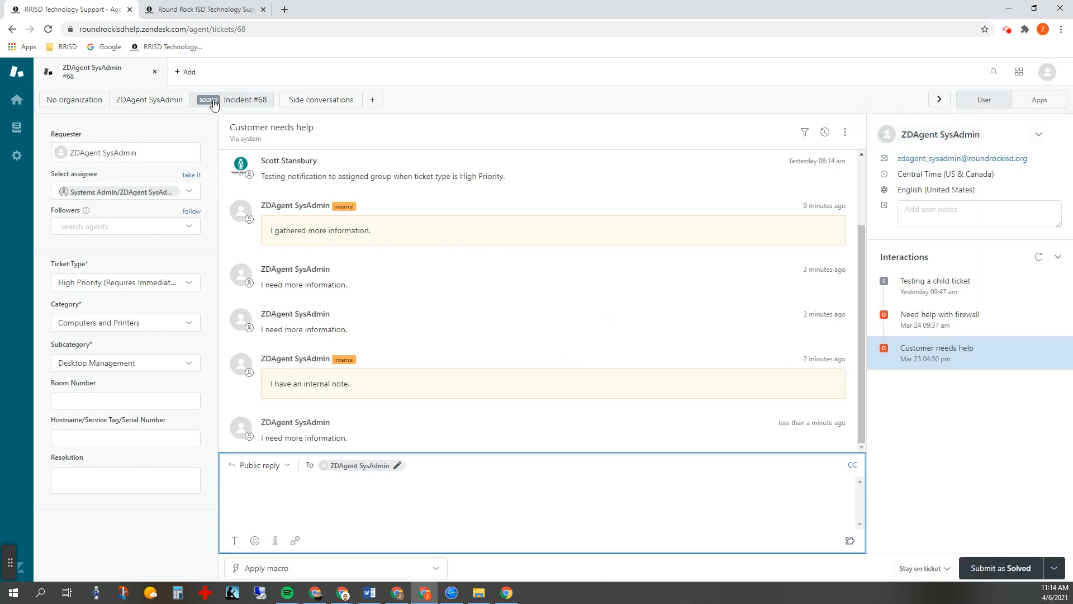
left_click(154, 73)
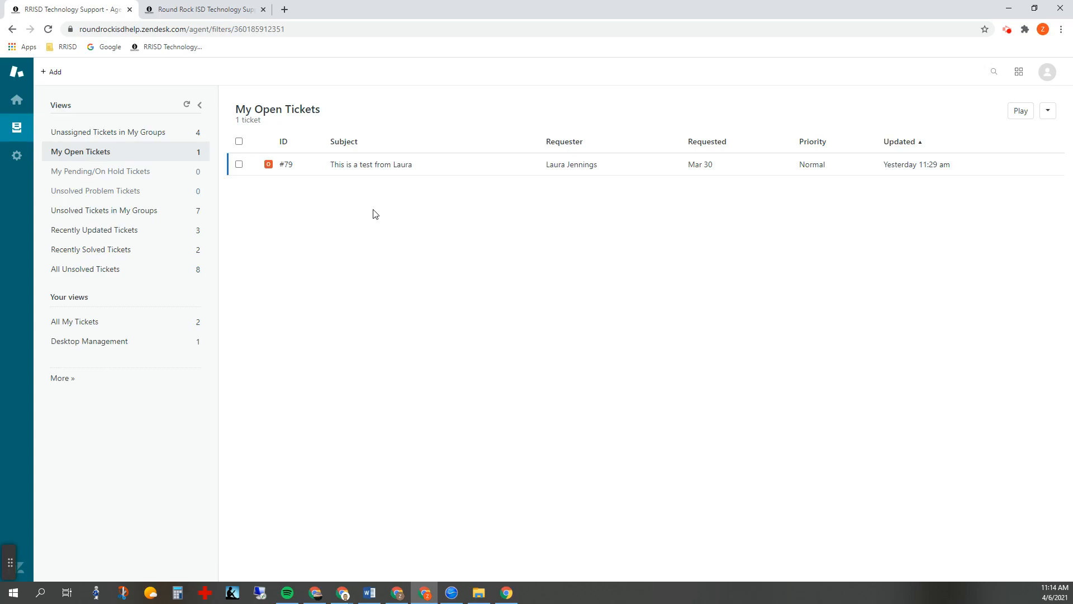